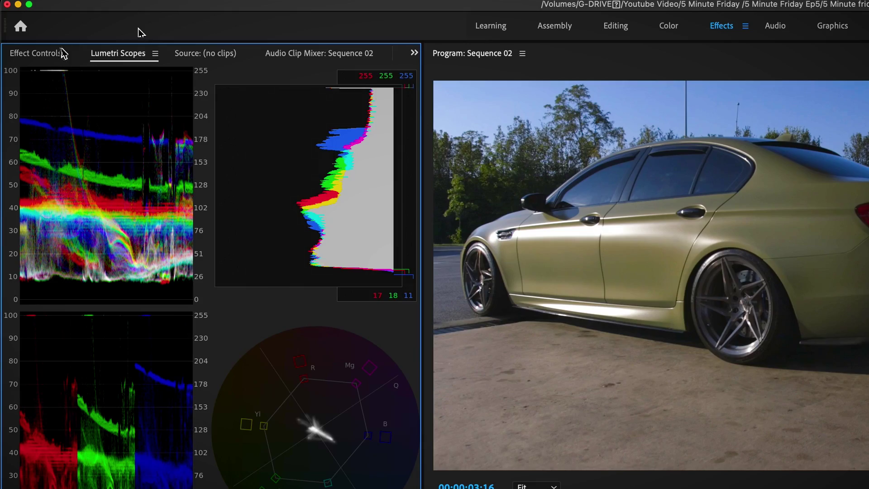
- Show the effect settings of clip 00004.MTS and add a Position keyframe at 00:00:05:06
click(50, 54)
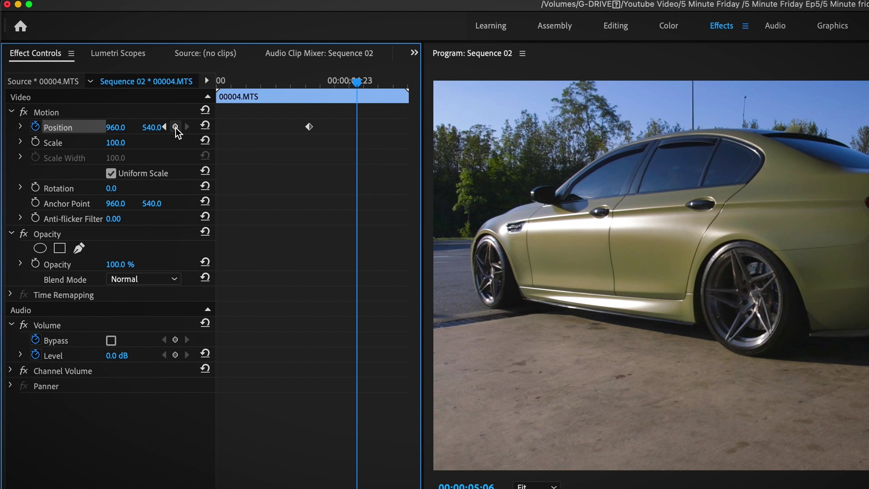
click(176, 128)
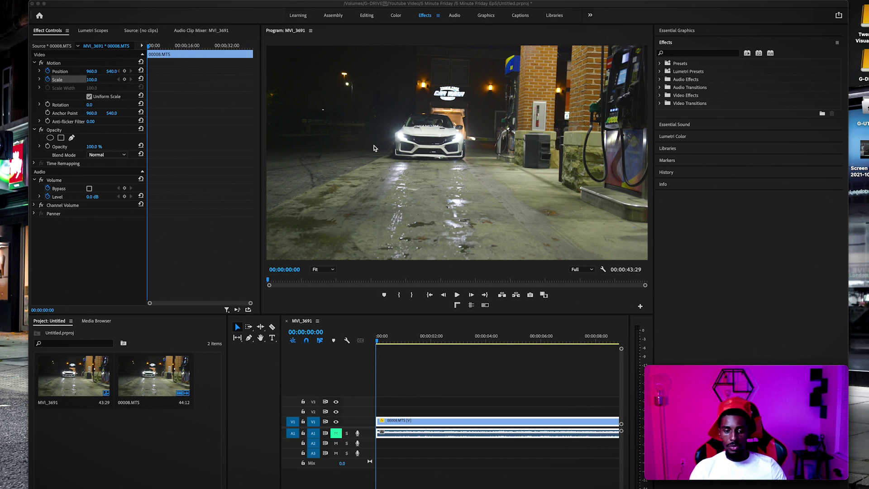
- Animate the Scale of clip 00008.MTS with a keyframe at the clip's start and a value of 120 at 00:00:06:00
mouse_move(378, 342)
mouse_down()
mouse_move(422, 344)
mouse_move(375, 342)
mouse_up()
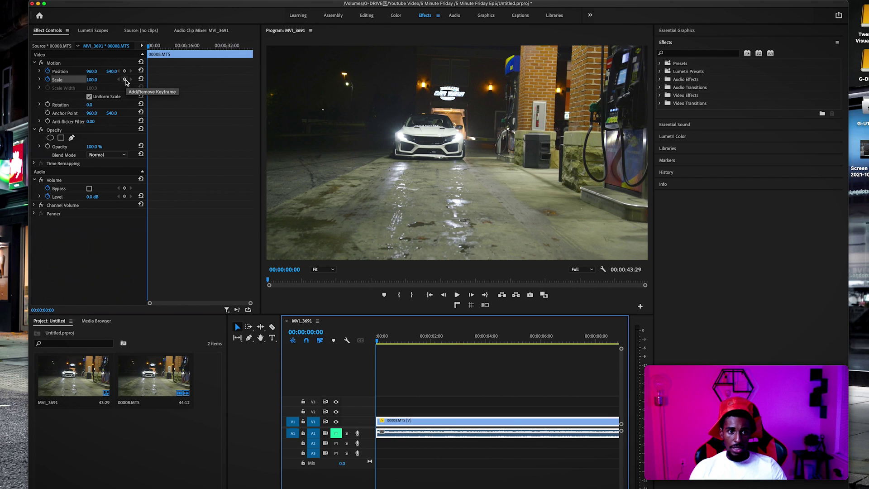
click(47, 79)
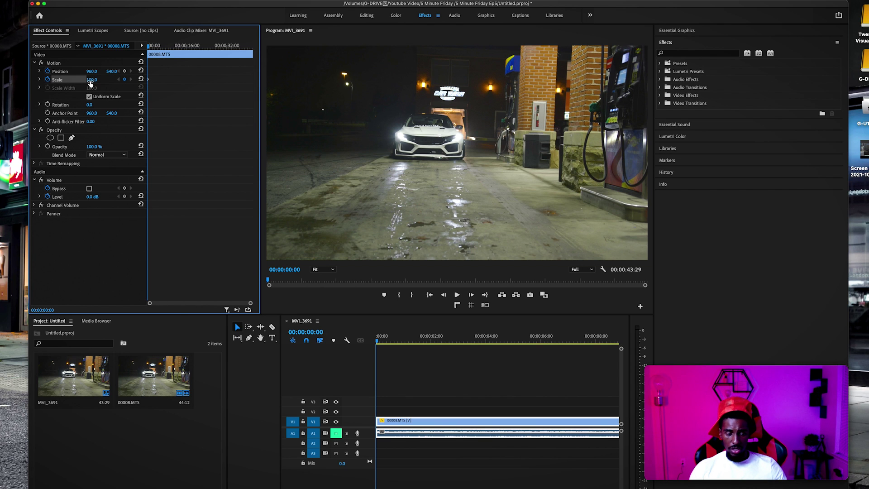
key(space)
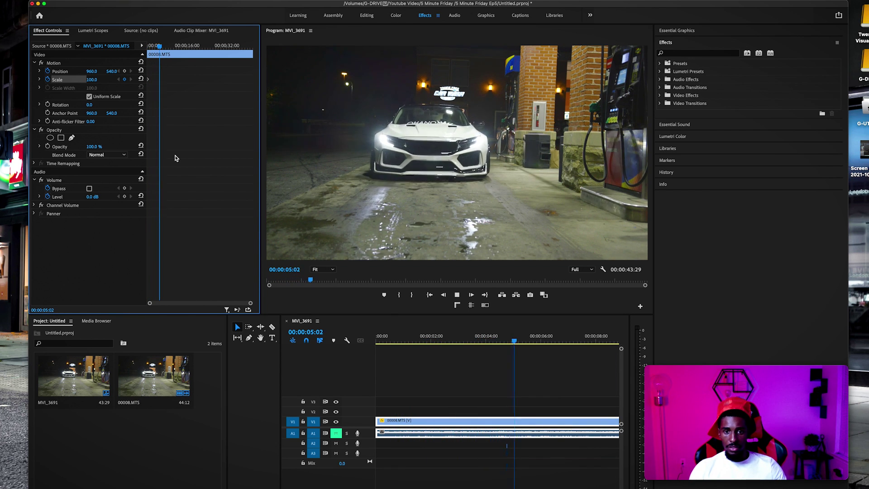
key(space)
click(101, 79)
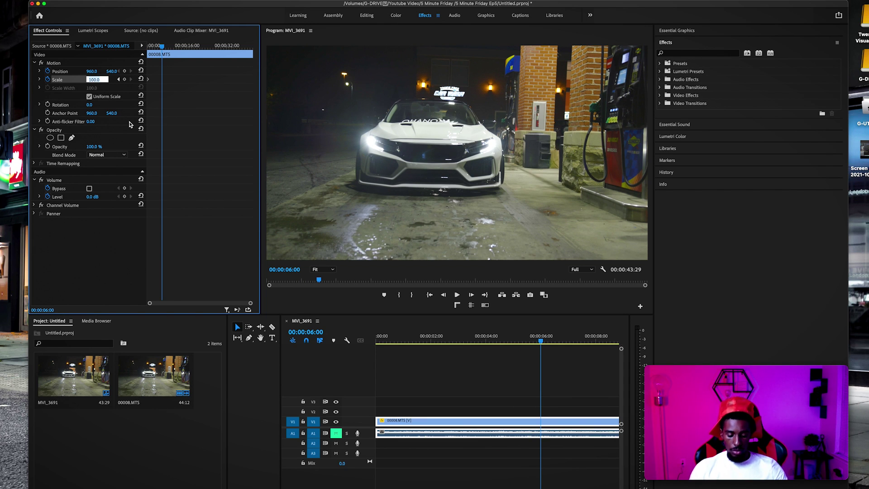
text(120)
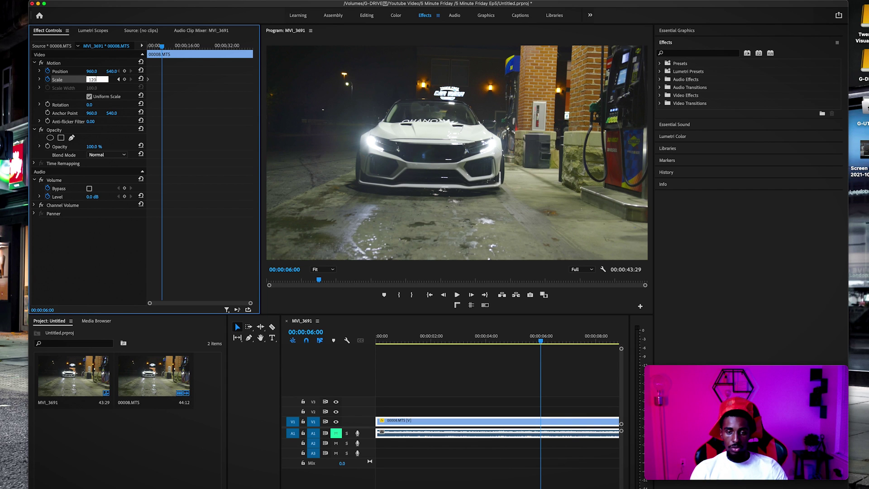
key(Return)
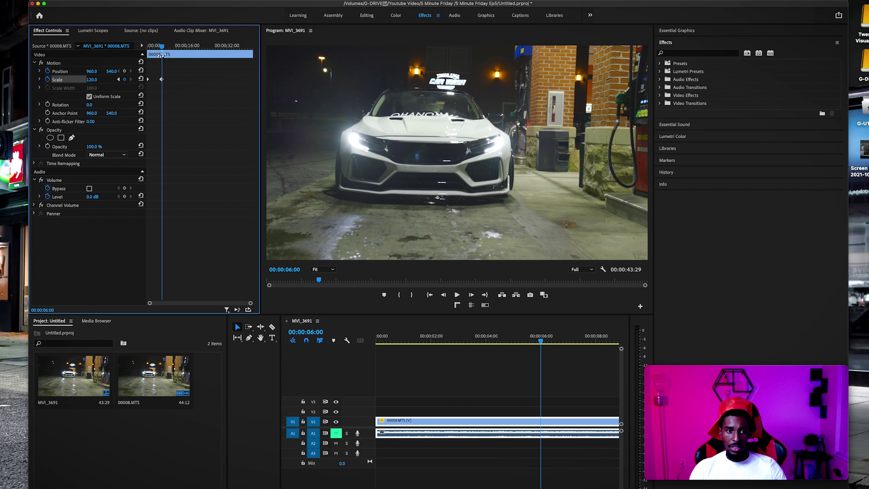
- Play the sequence back from the start to review the zoom-in on the car clip
drag(162, 46, 168, 47)
drag(92, 79, 98, 79)
key(space)
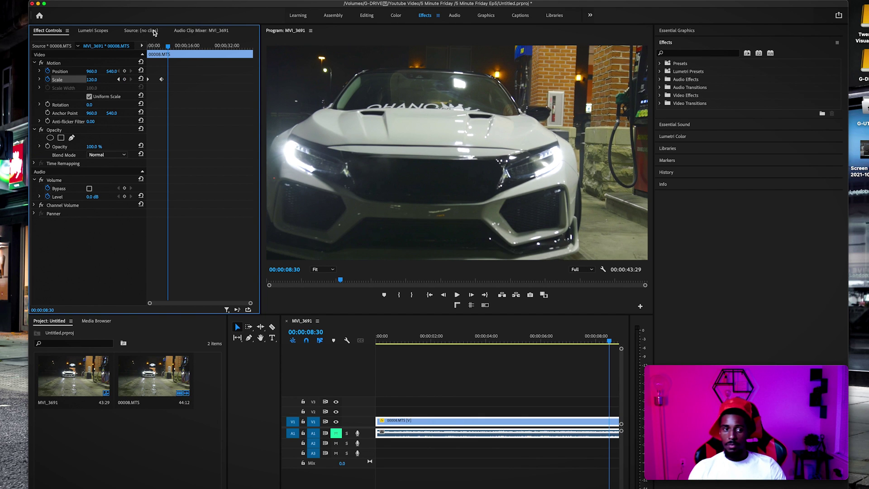
drag(166, 46, 119, 51)
key(space)
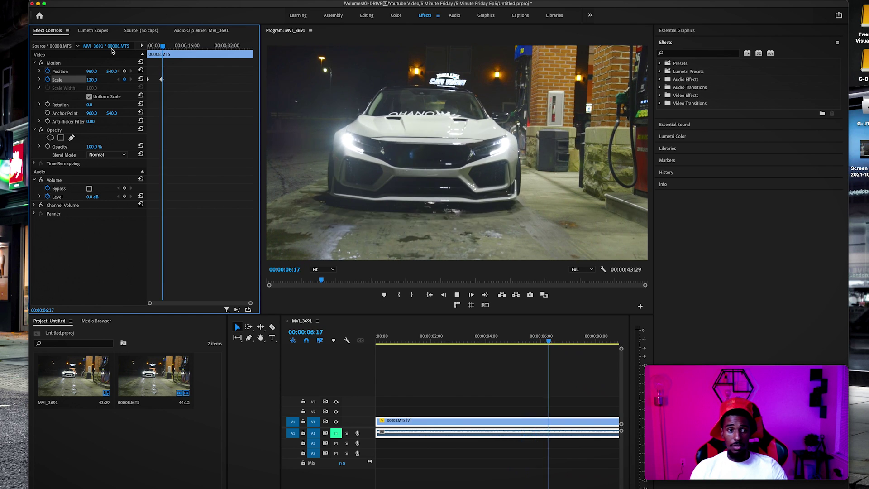
key(space)
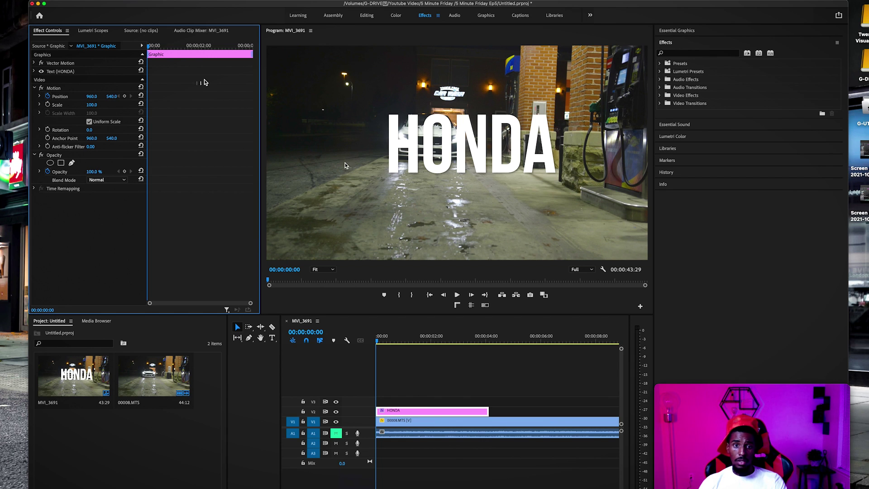
- Select the HONDA title clip on track V2 and switch to the Editing workspace
click(415, 411)
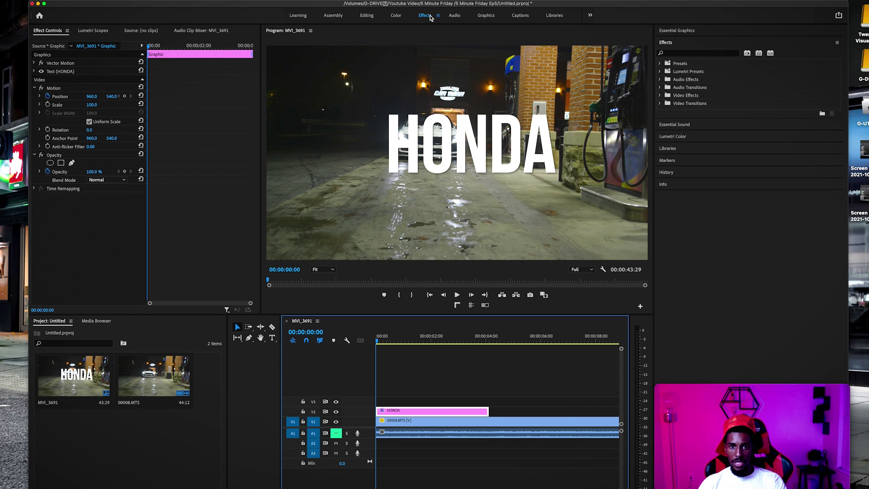
click(366, 15)
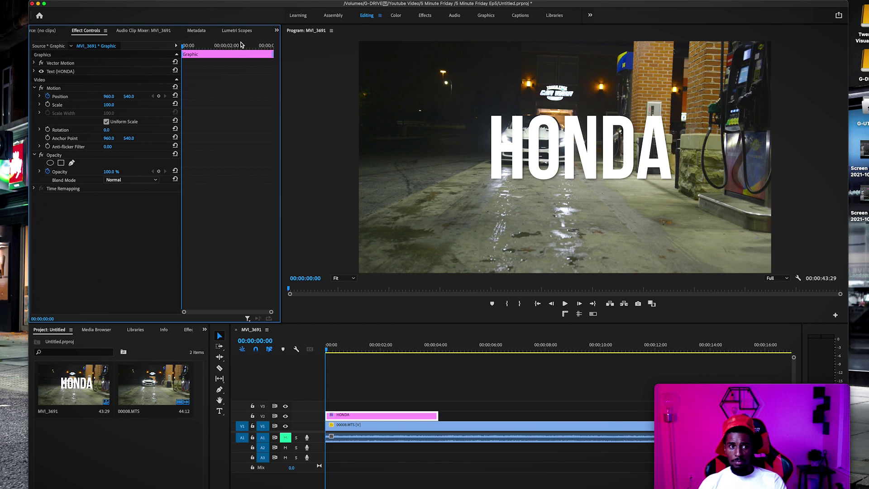
click(121, 1)
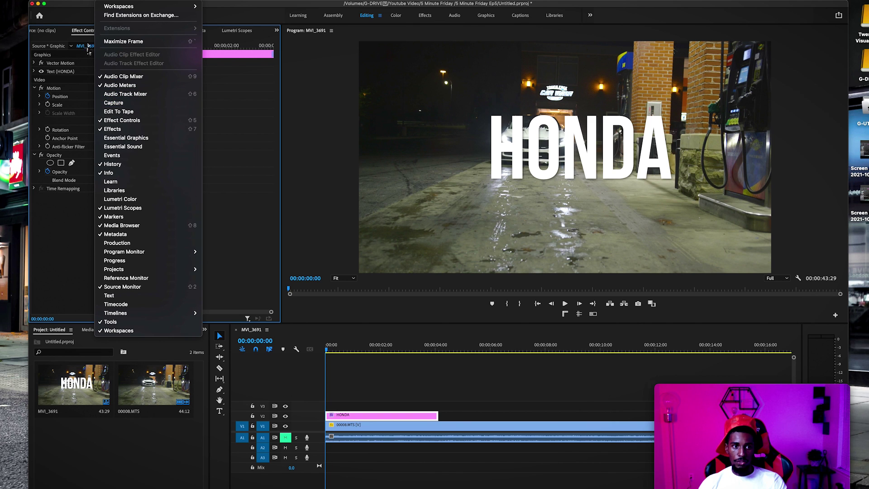
click(422, 21)
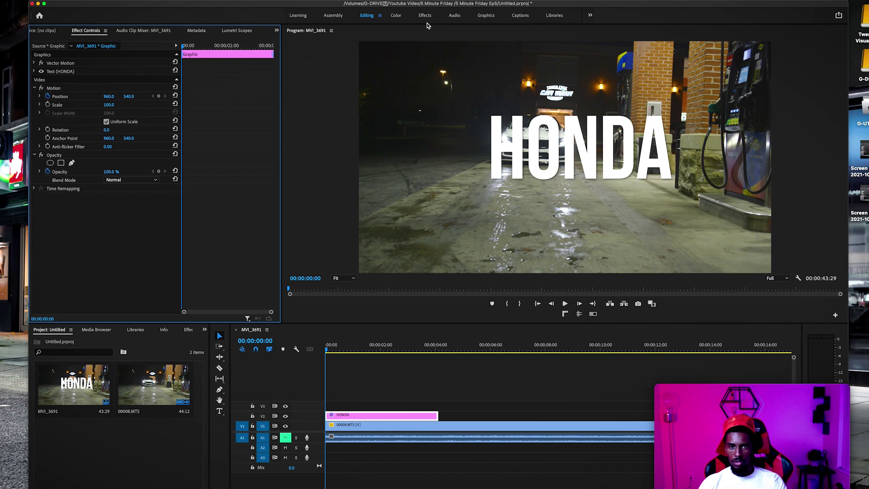
click(116, 3)
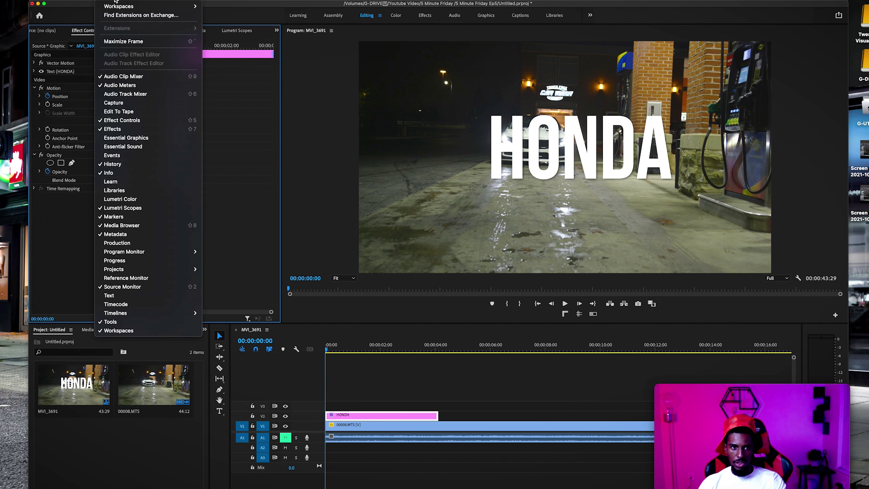
click(298, 77)
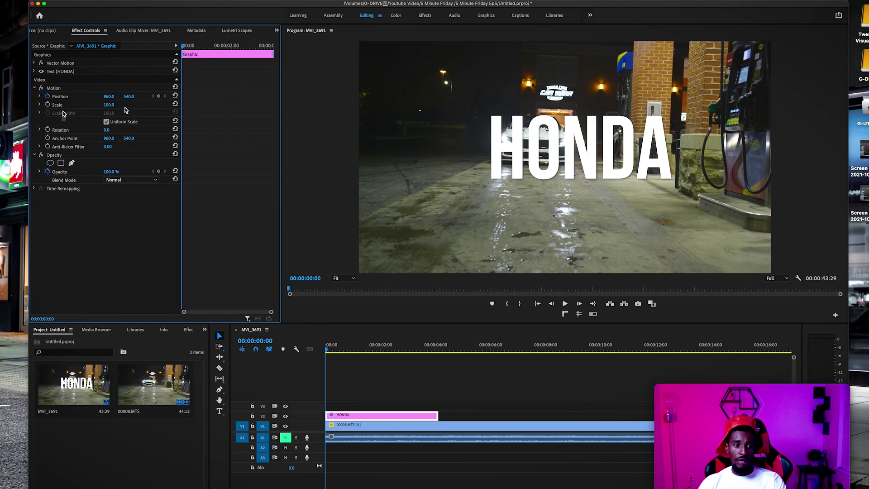
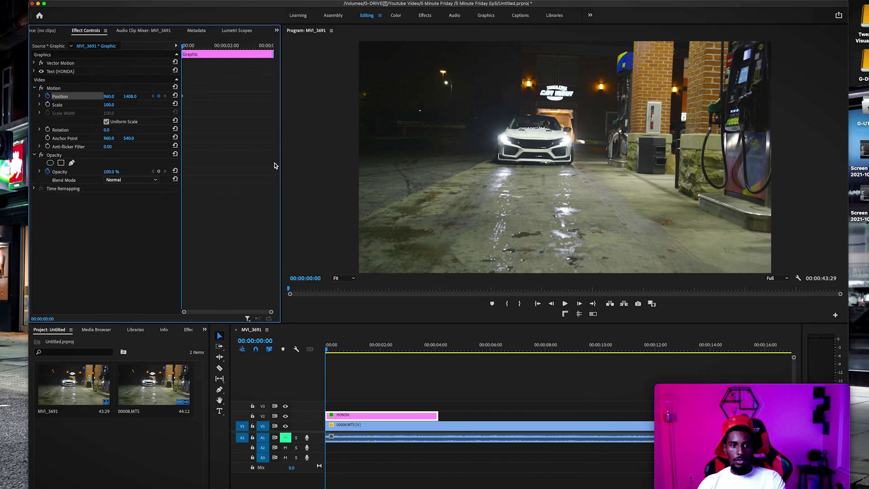
- Add a second Position keyframe to the HONDA title at 00:00:03:05, changing its vertical value to 1433
key(space)
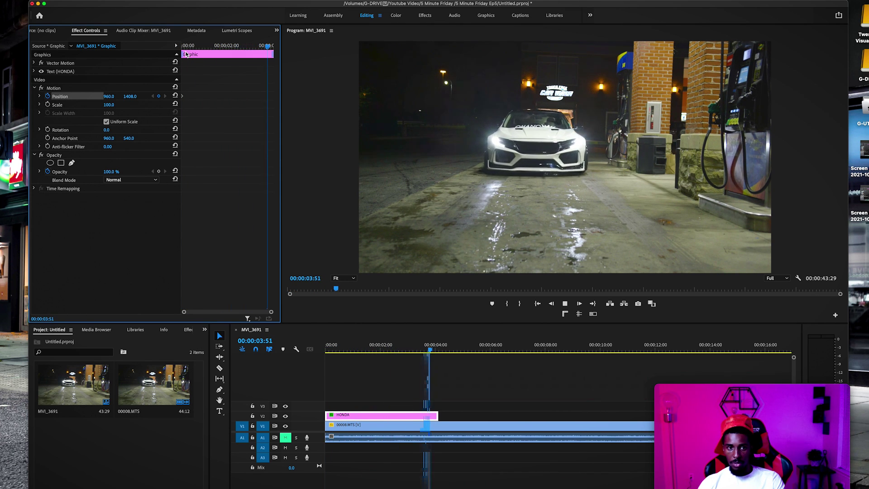
key(space)
click(403, 355)
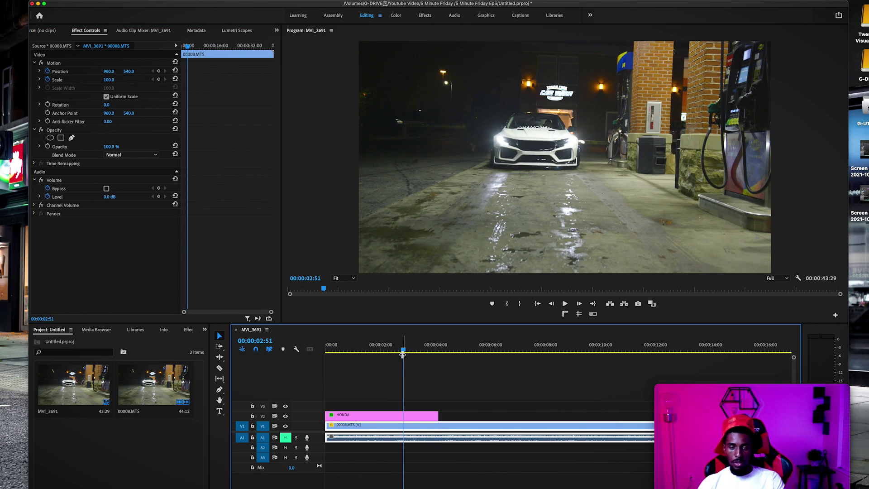
mouse_move(403, 355)
mouse_down()
mouse_move(412, 355)
mouse_move(392, 355)
mouse_move(410, 356)
mouse_up()
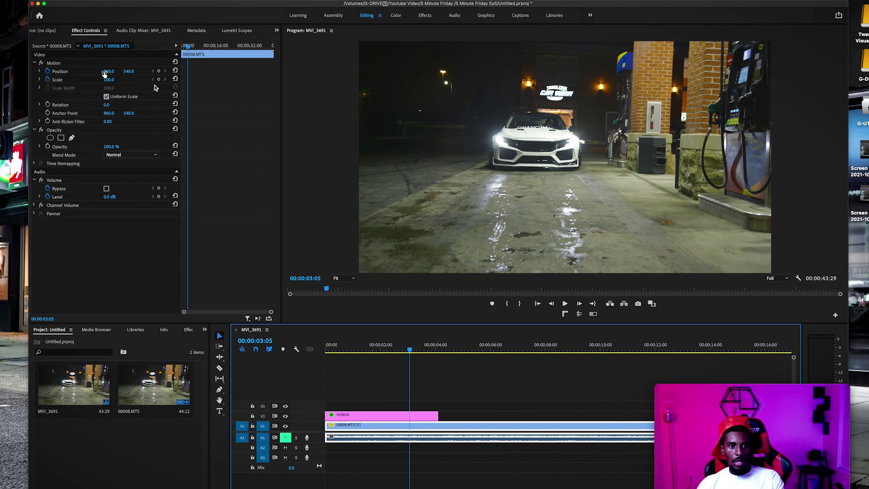
click(381, 415)
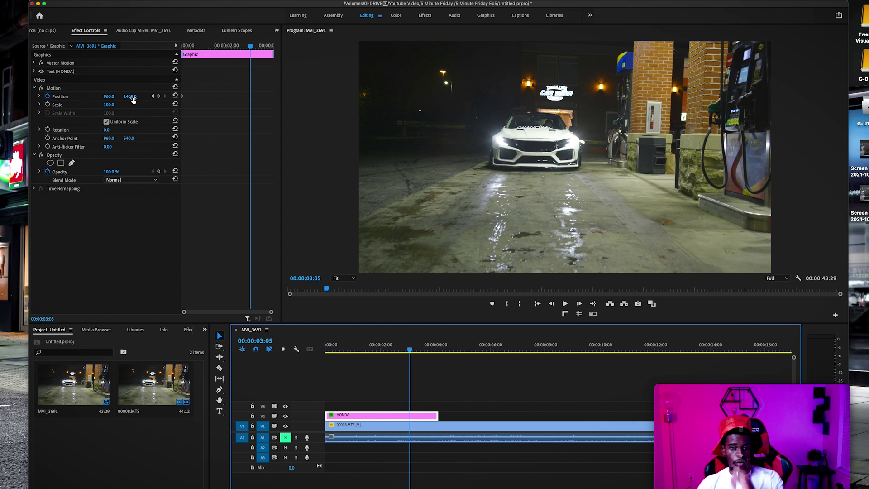
drag(130, 98, 184, 97)
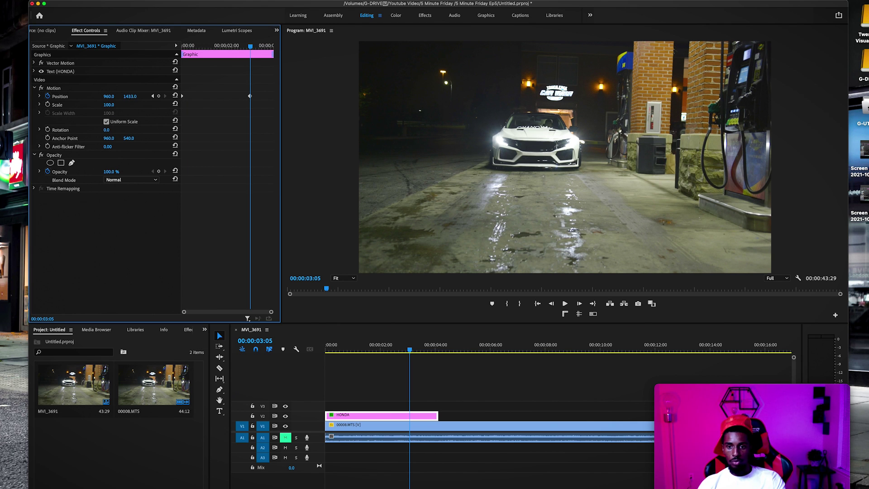
- Bring the HONDA title into the lower part of the frame by adjusting the second keyframe's vertical position to 933
click(131, 96)
text(540)
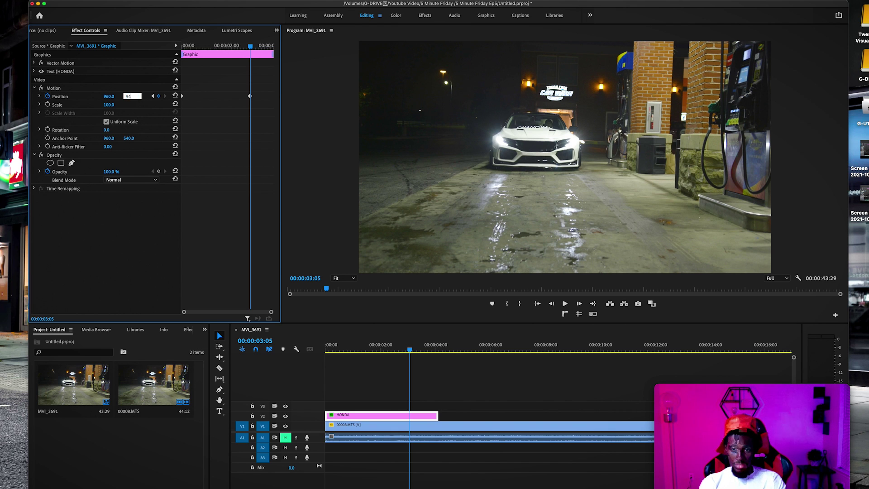
key(Return)
drag(131, 100, 288, 100)
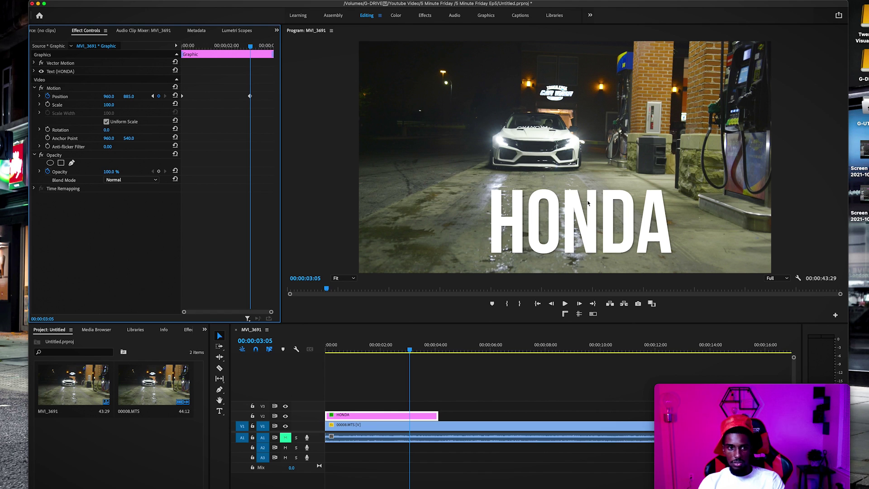
click(129, 96)
text(875)
key(Return)
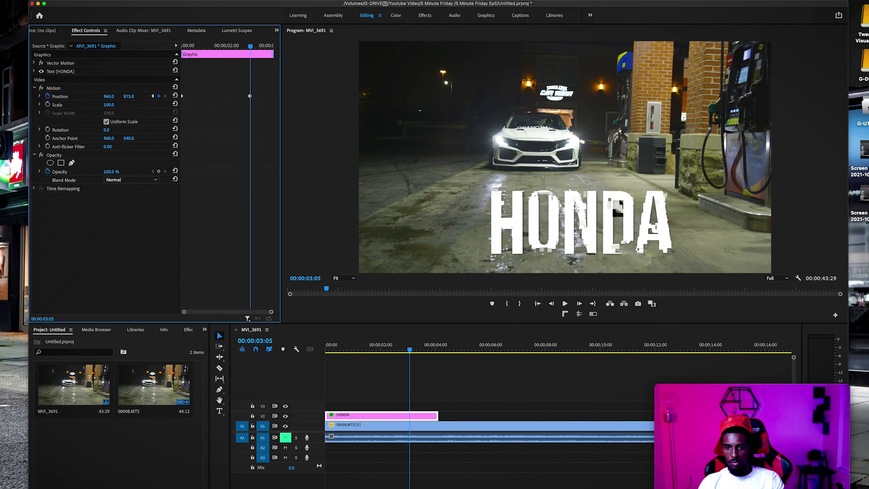
drag(129, 96, 133, 97)
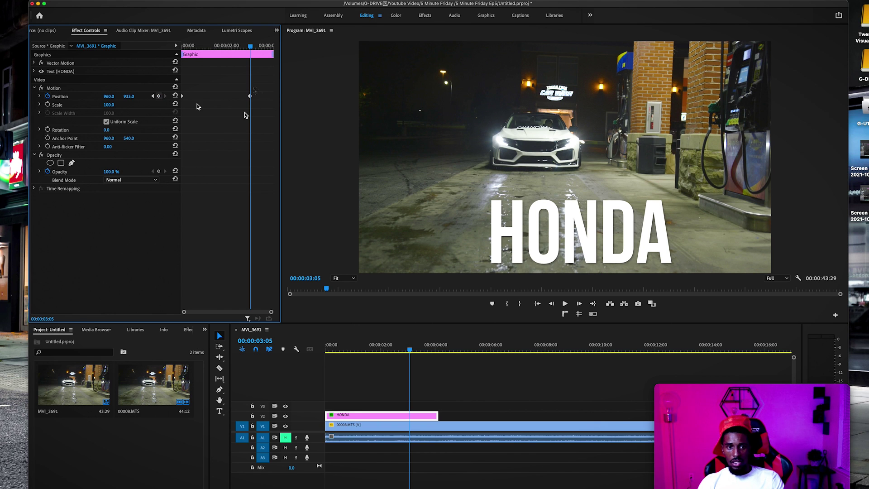
- Play the sequence from the start and replay the title section to review the HONDA title's upward movement
click(230, 46)
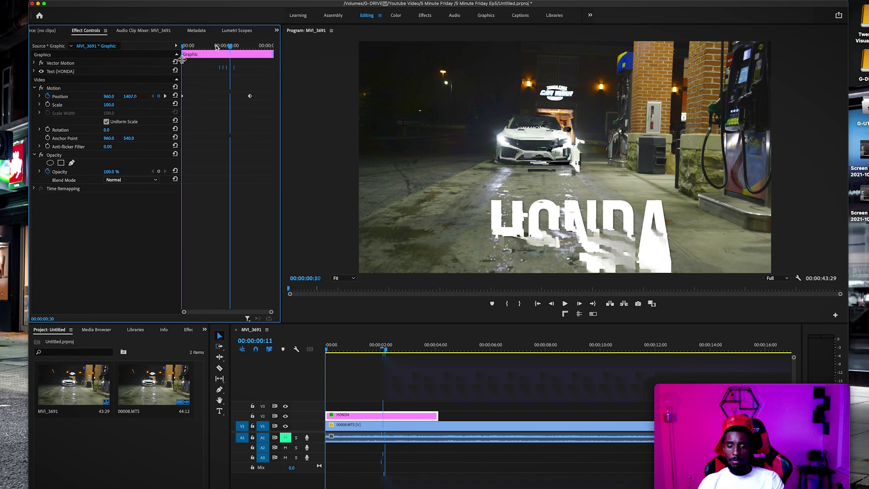
key(Home)
key(space)
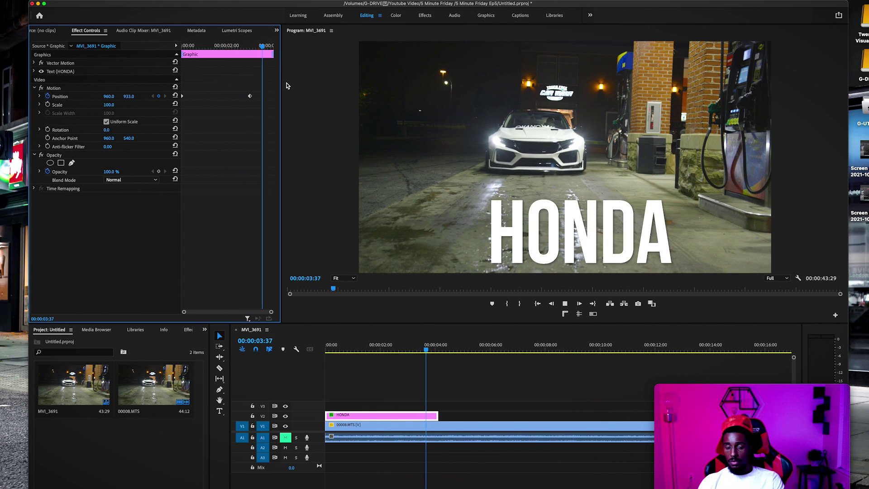
key(space)
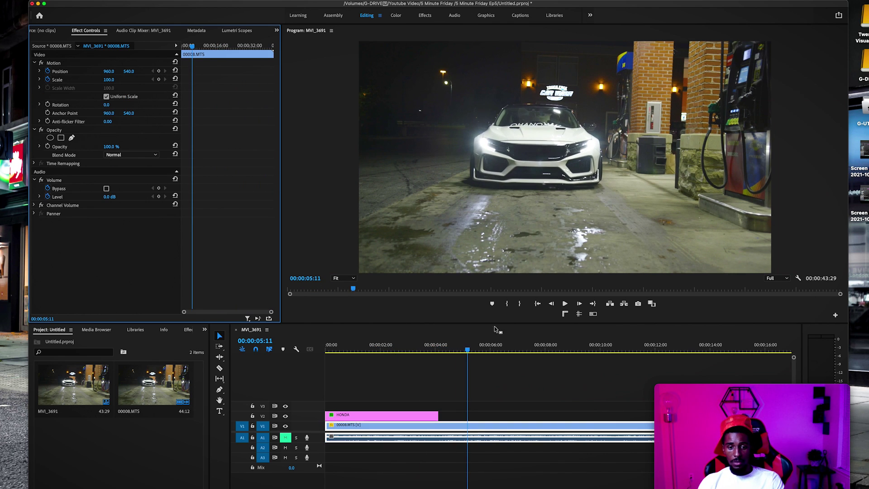
click(371, 341)
key(space)
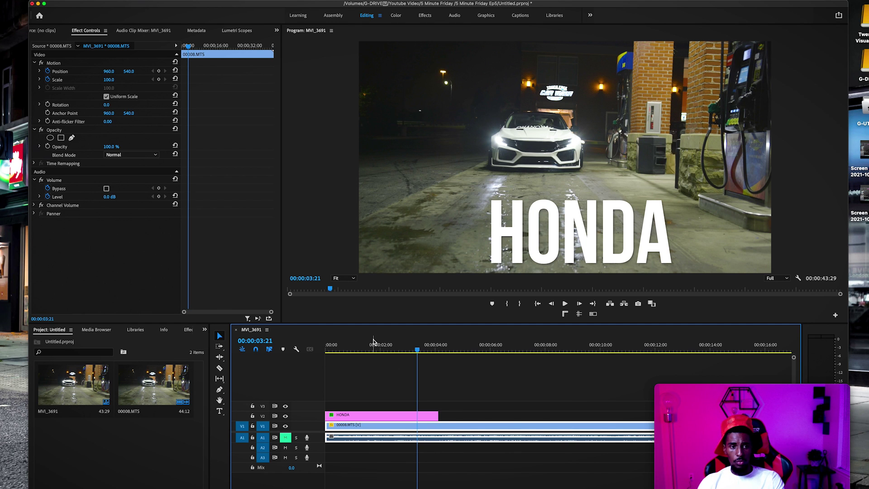
- Add an Opacity keyframe to the HONDA title clip at 00:00:03:07
click(421, 417)
click(252, 47)
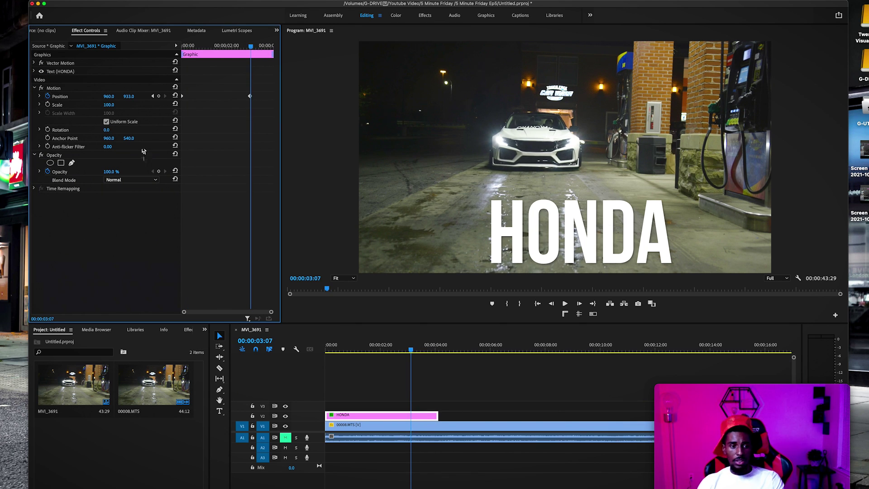
click(158, 172)
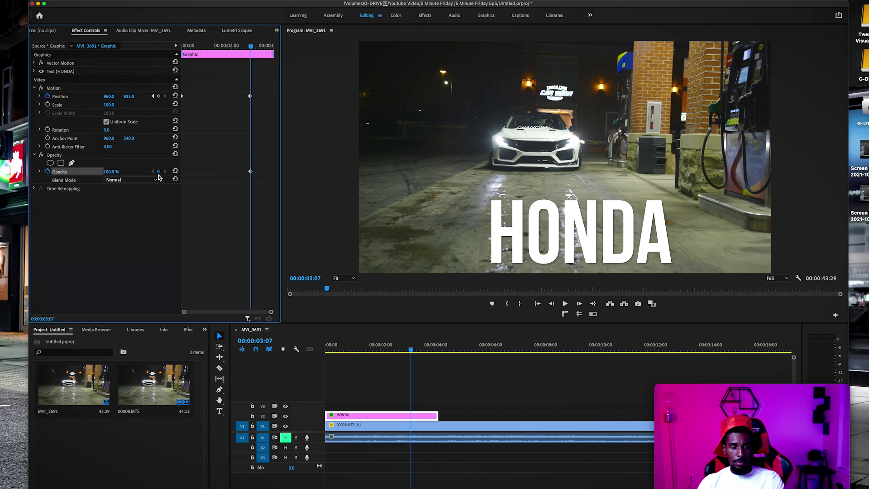
- Set the HONDA title's Opacity to 0% at 00:00:03:44 and shift that keyframe slightly later to lengthen the fade-out
key(space)
key(space)
drag(113, 175, 68, 175)
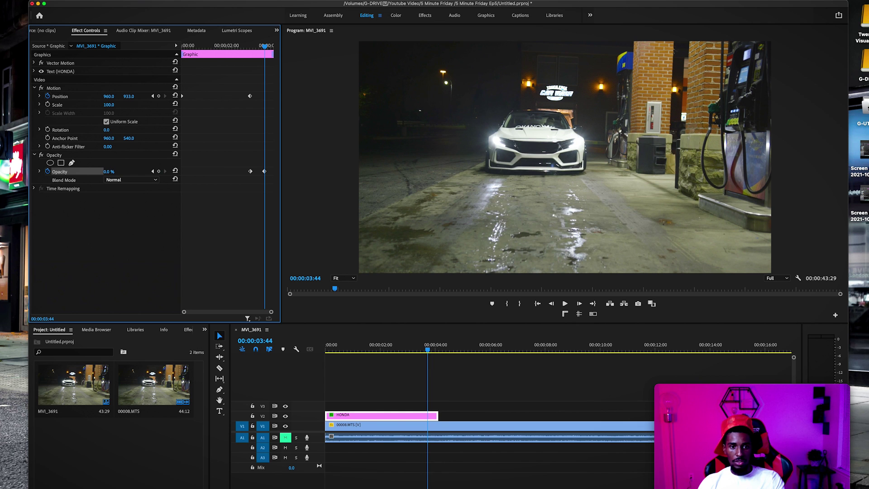
drag(263, 172, 268, 172)
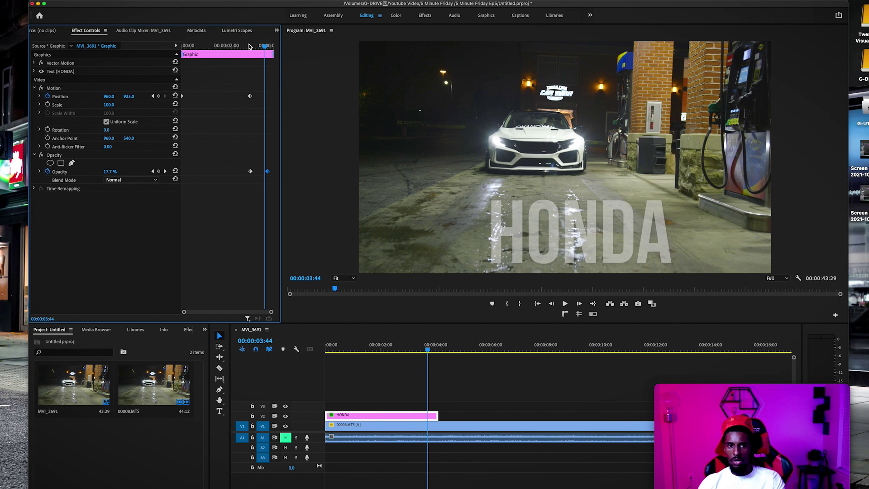
- Play the sequence to review the HONDA title's fade, and replay the car clip's final seconds to examine how it ends
click(251, 46)
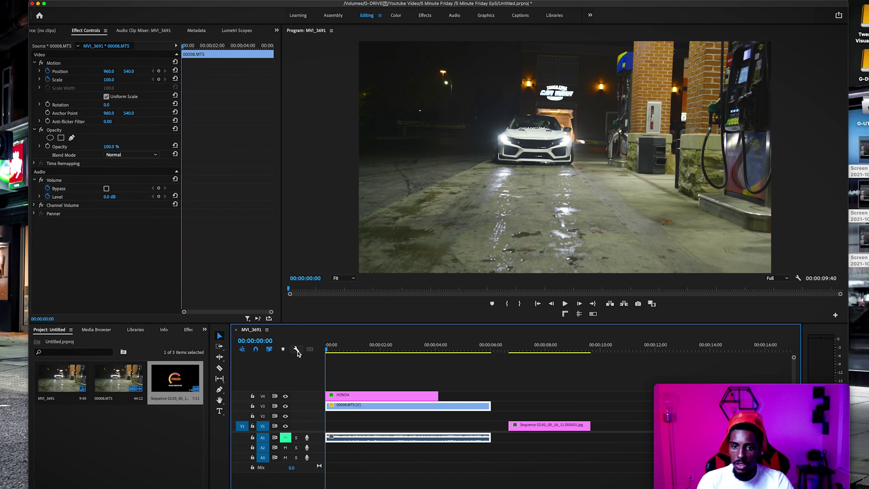
key(space)
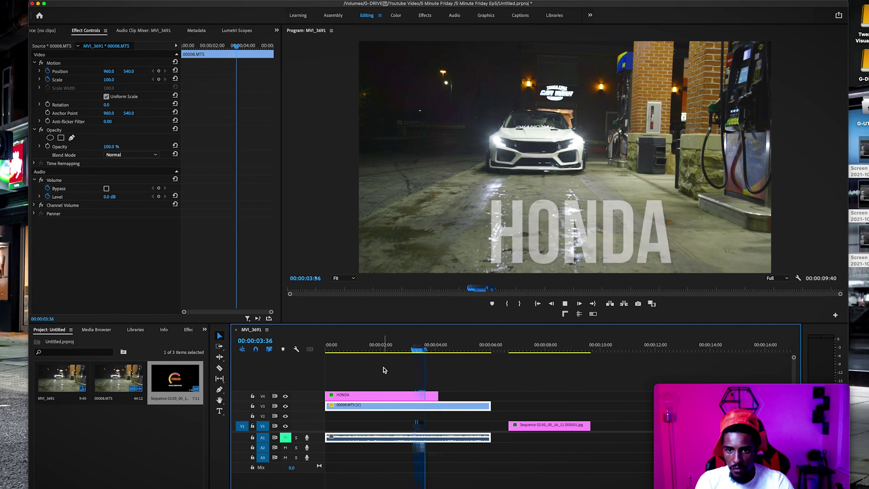
key(space)
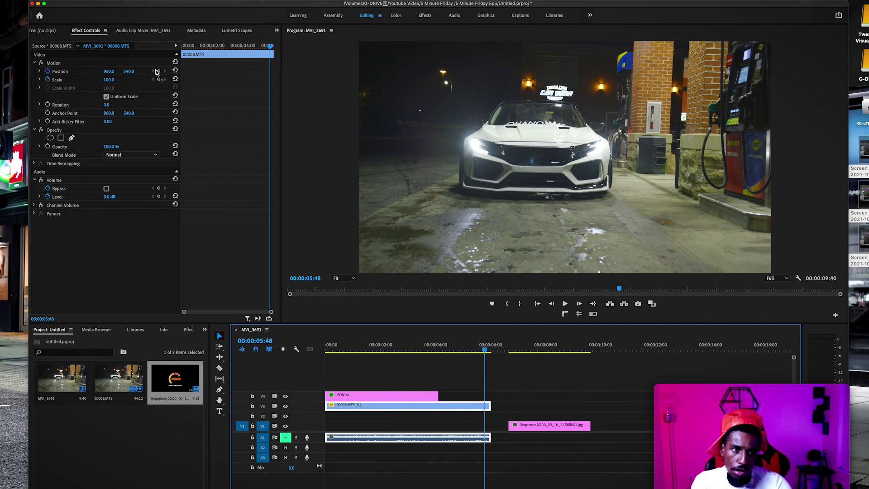
click(466, 344)
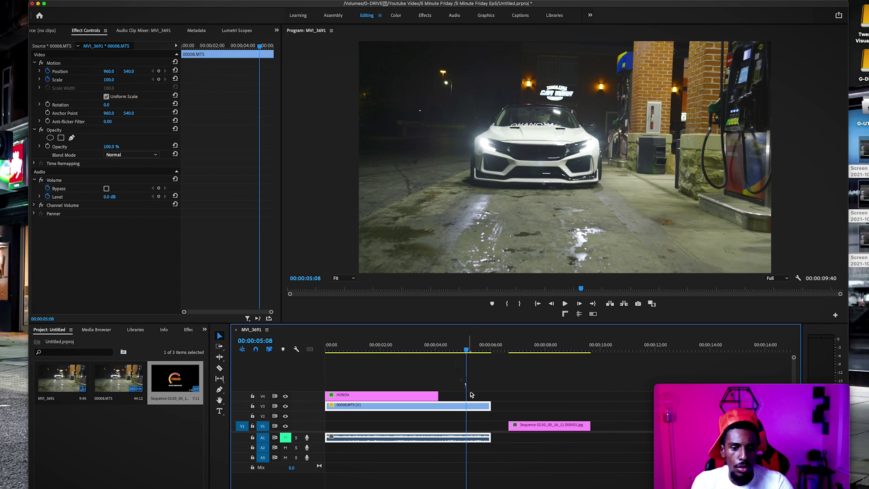
click(454, 350)
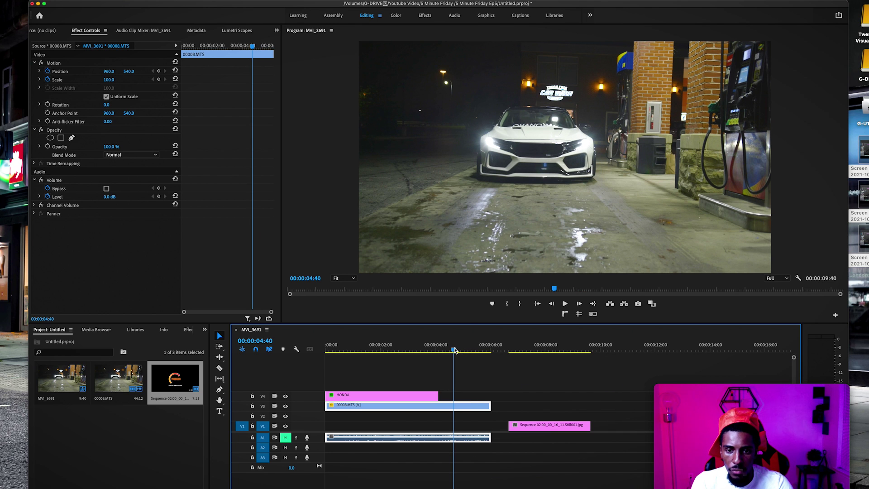
key(space)
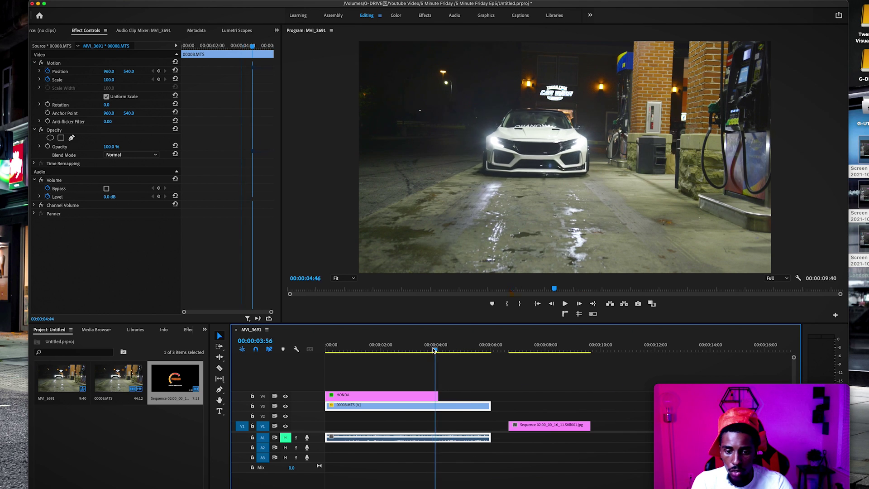
key(space)
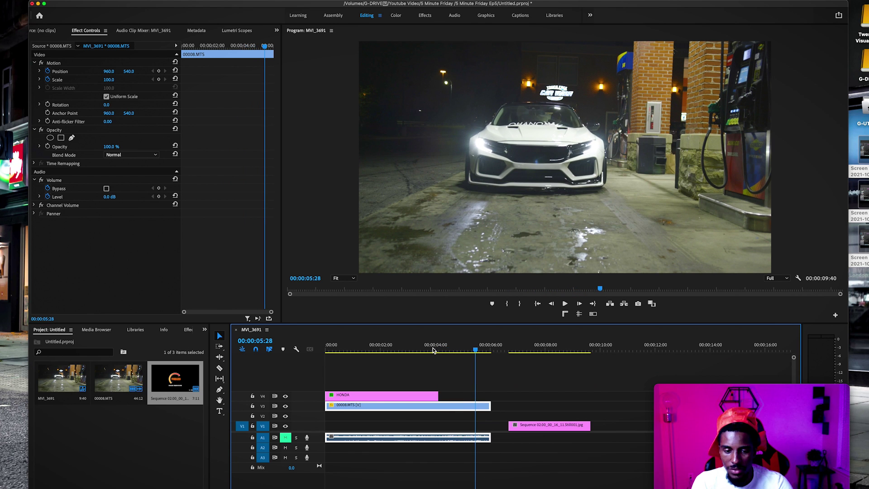
- Add an Opacity keyframe at 100% to the car clip at 00:00:05:02
mouse_move(467, 355)
mouse_down()
mouse_move(448, 353)
mouse_move(495, 353)
mouse_move(463, 353)
mouse_up()
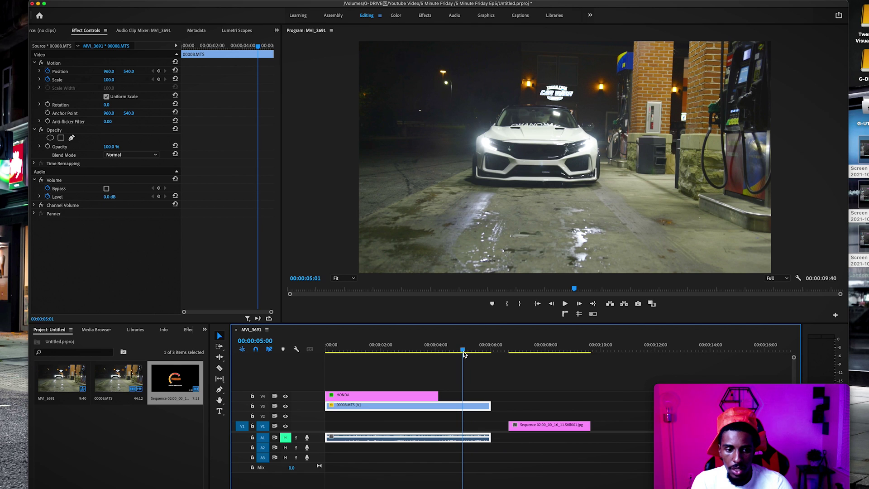
key(Right)
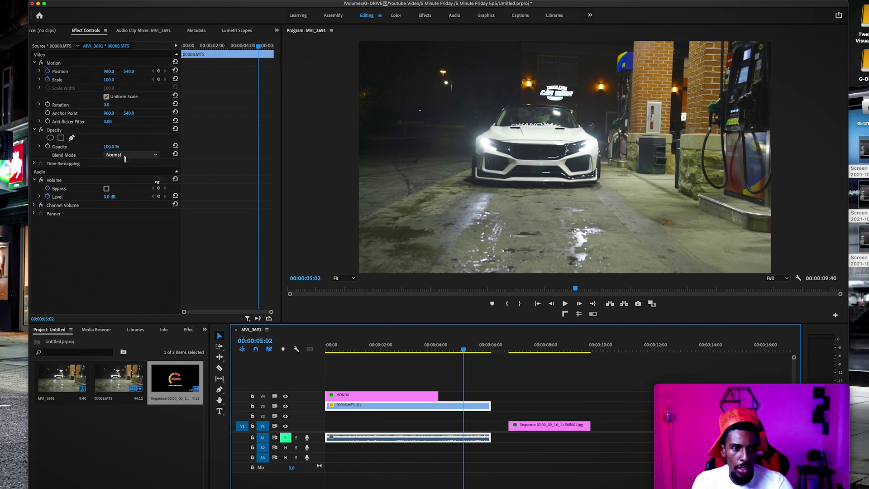
click(48, 148)
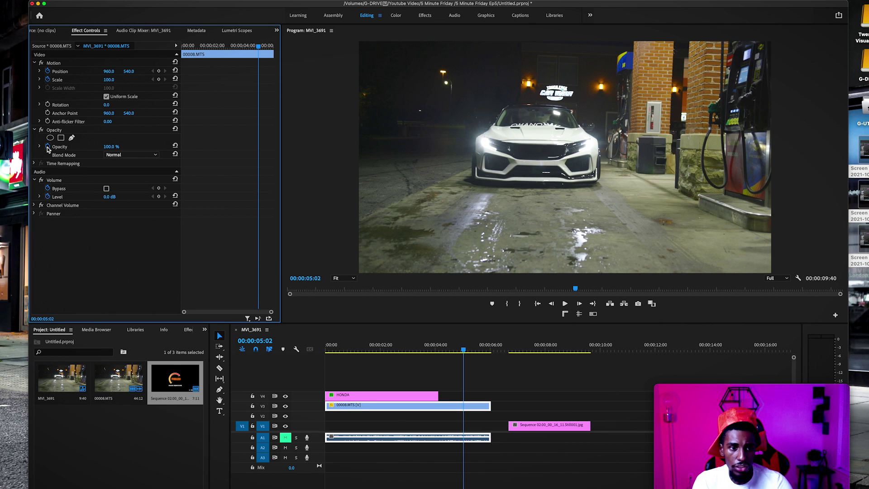
click(48, 148)
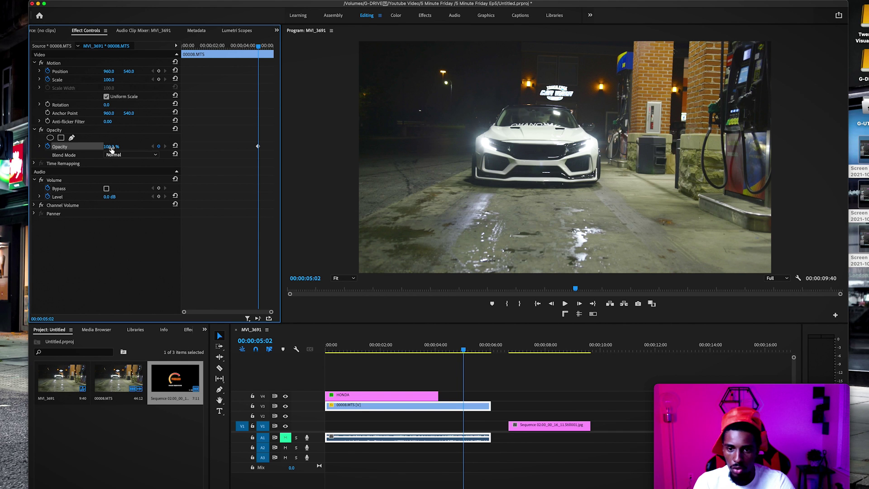
mouse_move(111, 146)
mouse_down()
mouse_move(66, 146)
mouse_move(110, 146)
mouse_up()
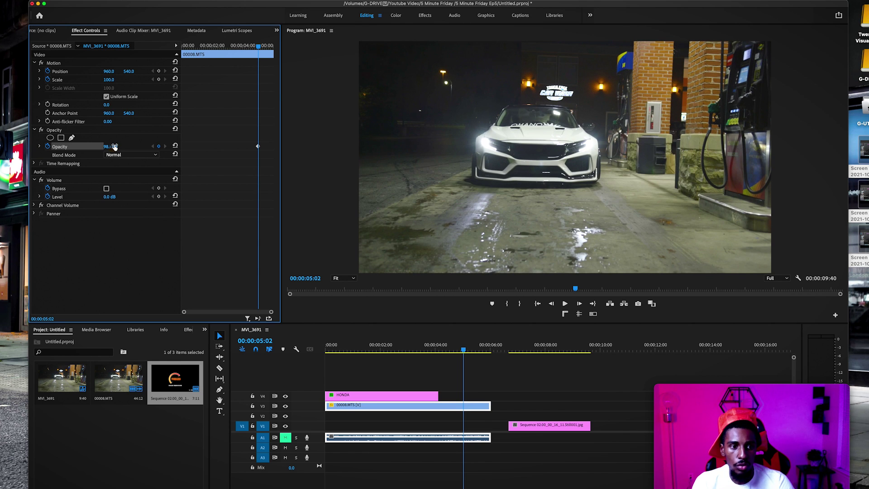
- Set the car clip's Opacity to 0% at 00:00:05:55 and shift that keyframe to the end of the clip
drag(260, 46, 272, 49)
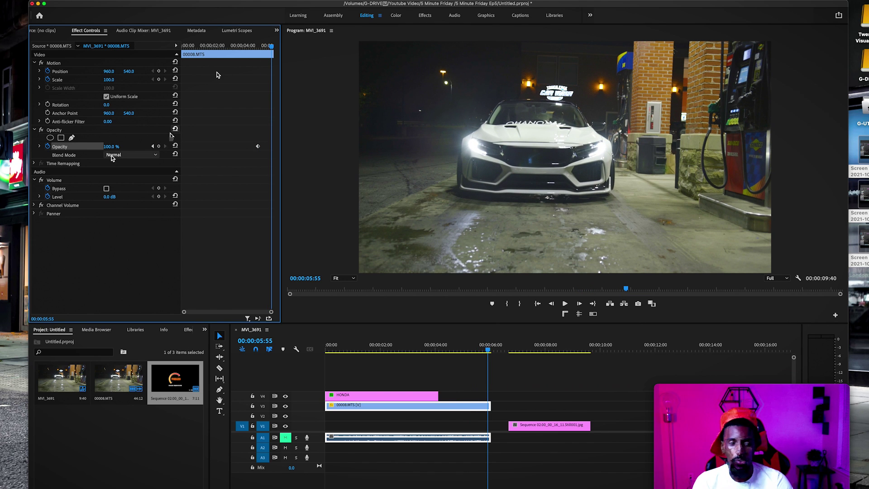
drag(110, 146, 65, 146)
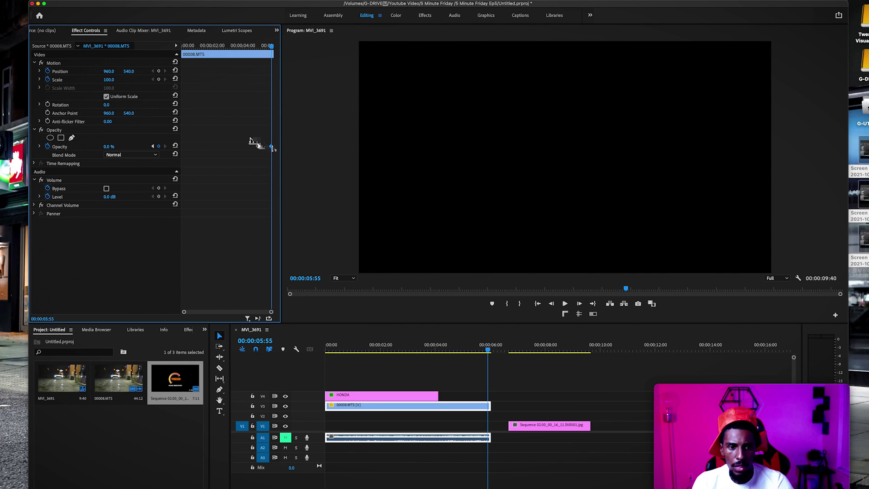
drag(272, 146, 280, 149)
- Play the last seconds of the car clip to review its fade to black
drag(271, 47, 239, 50)
key(space)
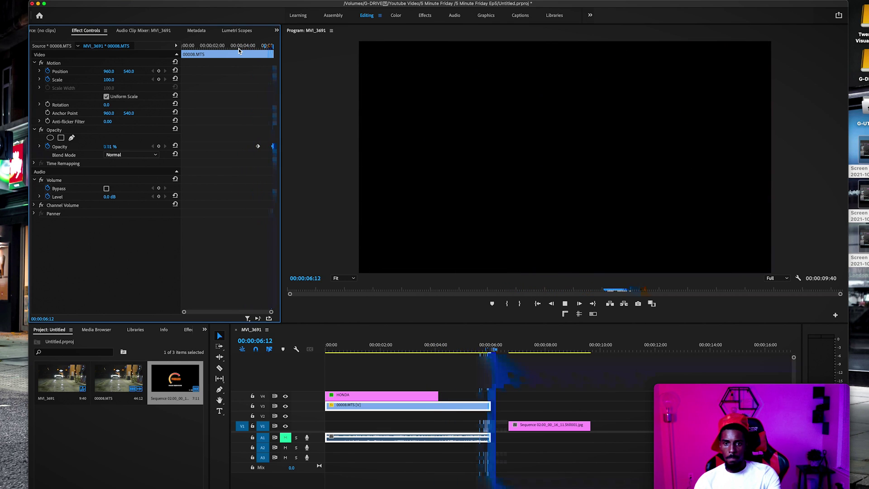
key(space)
- Try deleting both Opacity keyframes from the car clip and play its ending without the fade for comparison
click(476, 347)
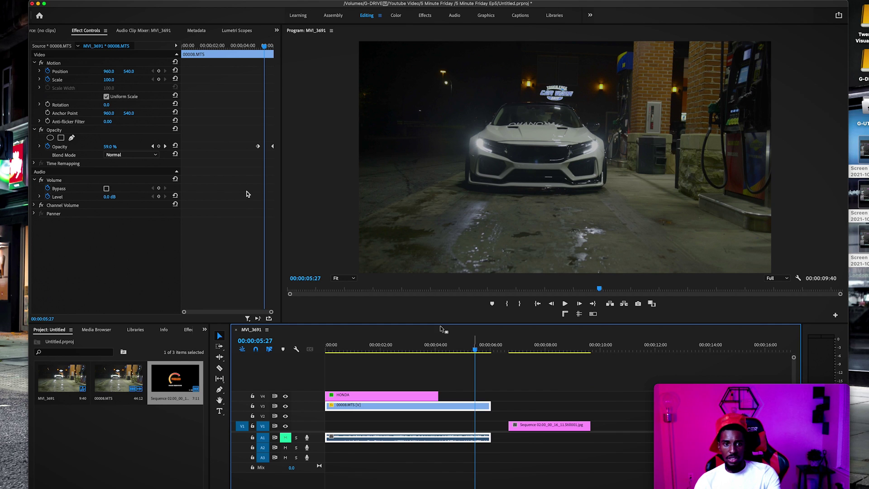
drag(240, 145, 278, 152)
key(Delete)
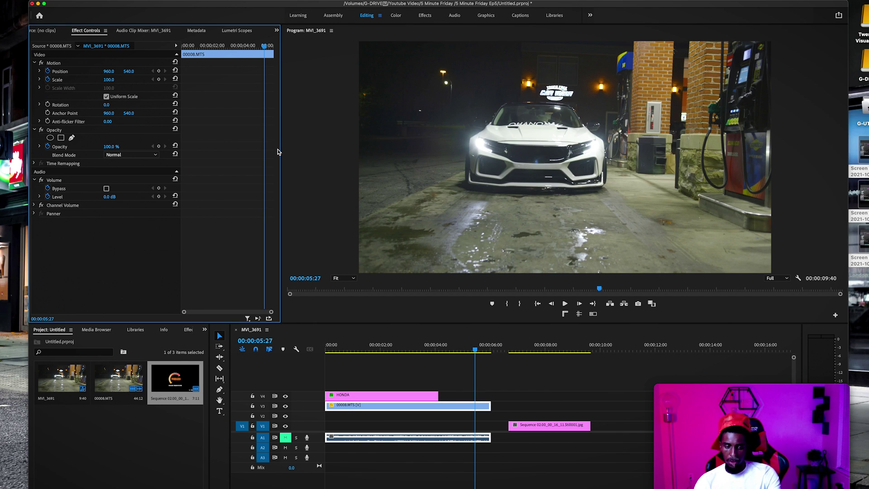
click(465, 346)
key(space)
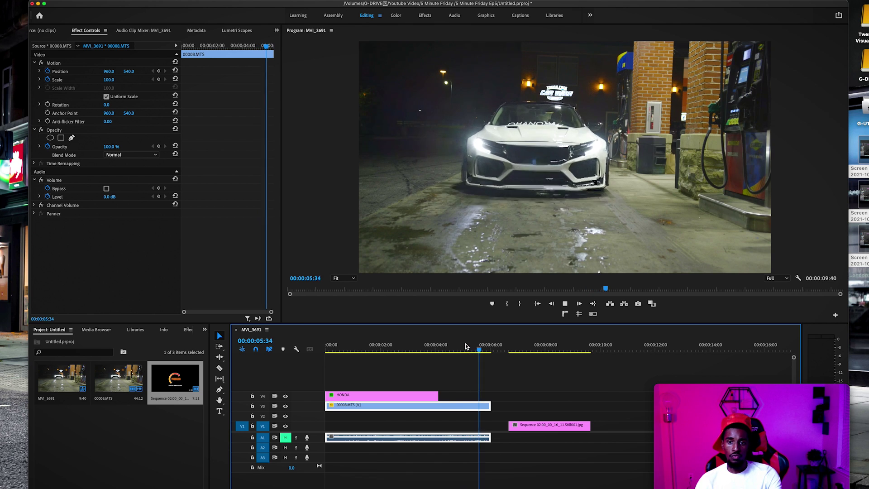
- Replay the car clip's fade-out with its Opacity keyframes restored, continuing across the gap into the FUELED end card
drag(467, 348, 444, 347)
key(space)
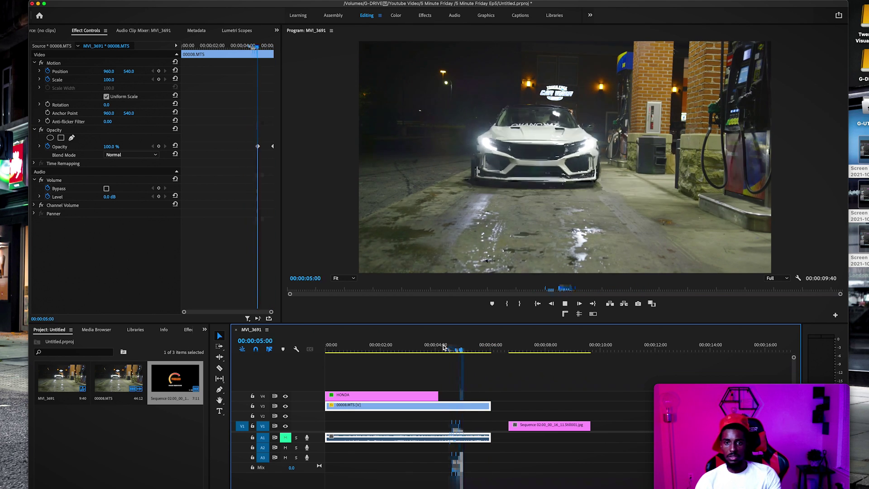
key(space)
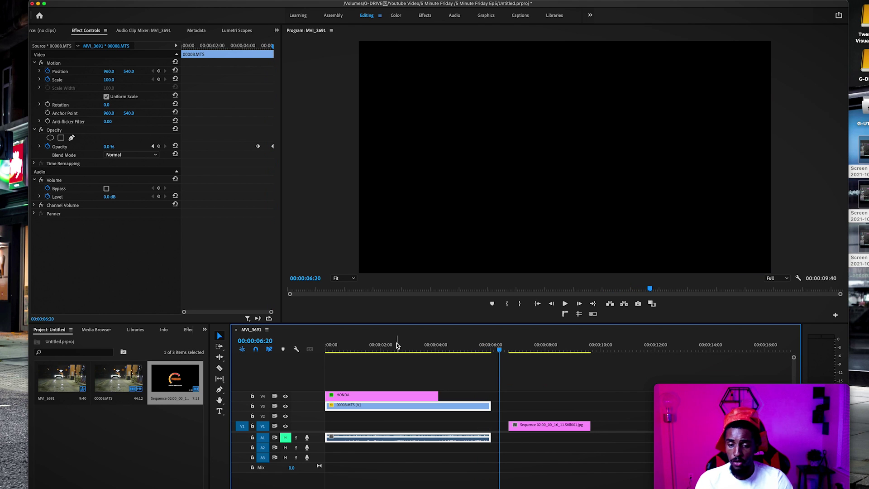
key(space)
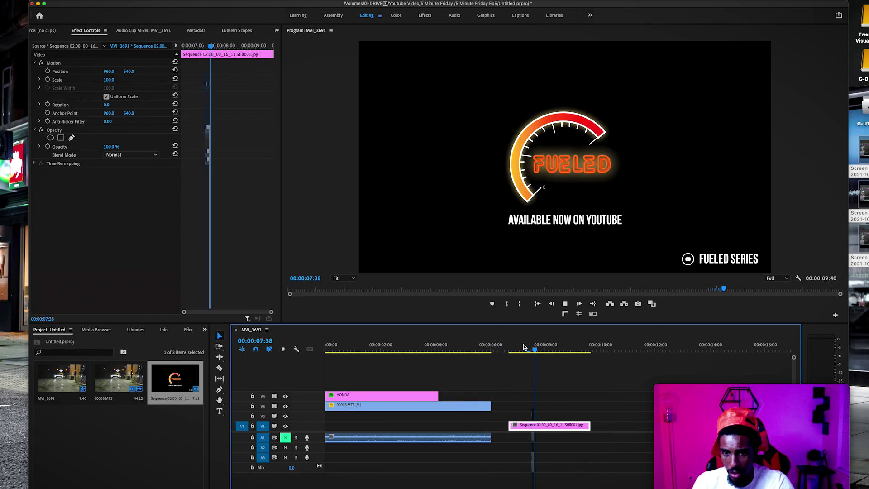
key(space)
- Move the FUELED end card earlier on track V1, beneath the car clip, so it starts where the clip's fade-out begins
drag(538, 427, 508, 431)
click(479, 346)
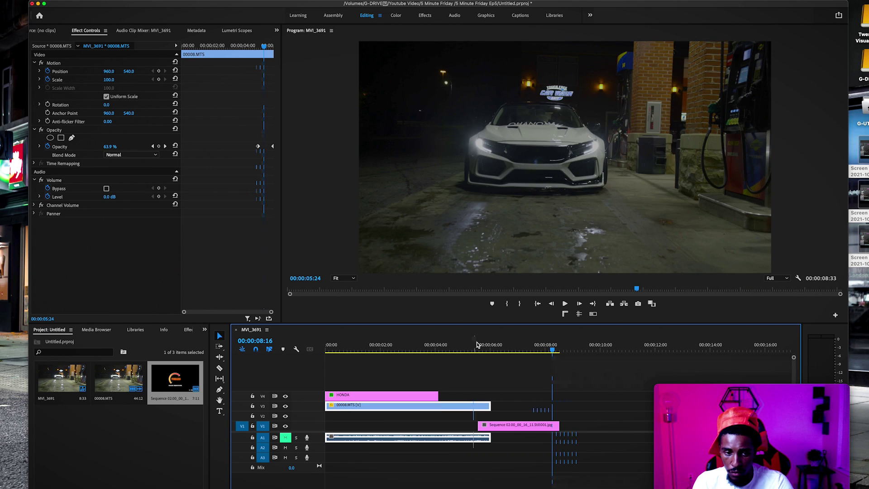
drag(479, 346, 468, 348)
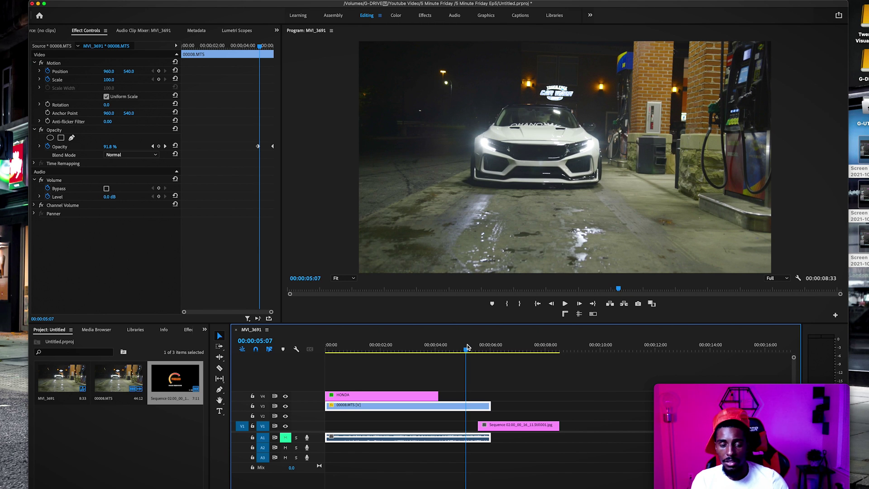
drag(468, 347, 481, 348)
click(502, 425)
drag(498, 425, 483, 421)
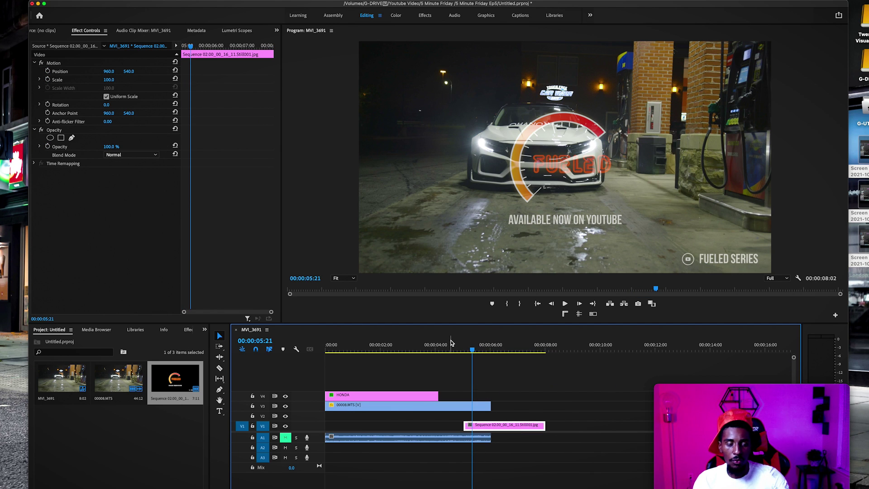
- Play from shortly before the overlap to review the car clip dissolving into the FUELED end card
click(451, 344)
key(space)
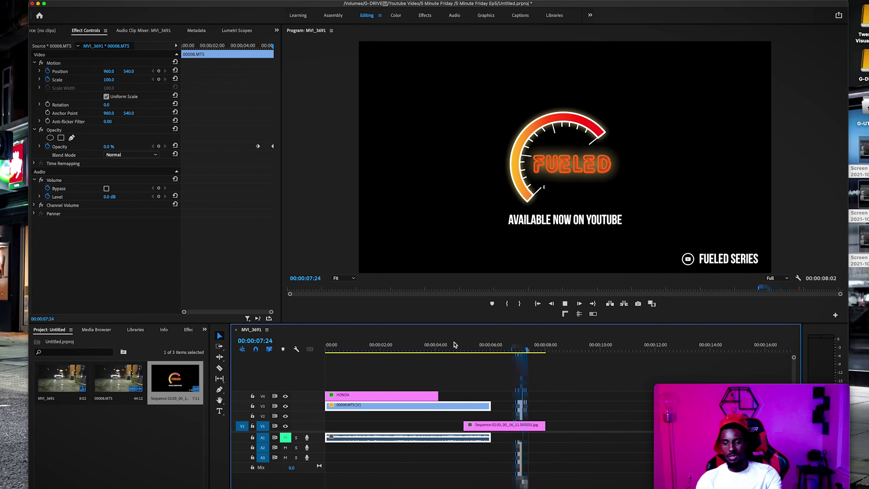
key(space)
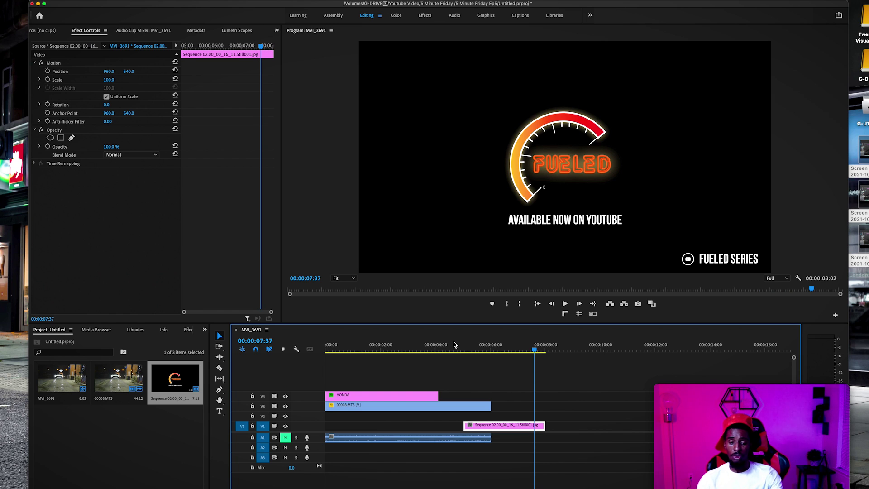